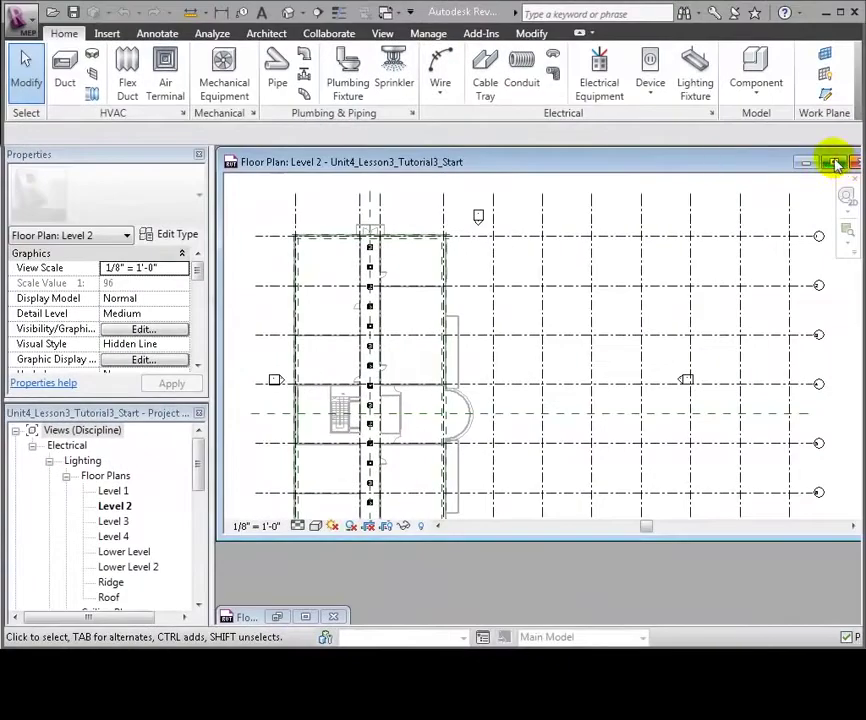
# Maximize the view and show the Level 2 lighting floor plan, zoomed in.
pyautogui.click(836, 163)
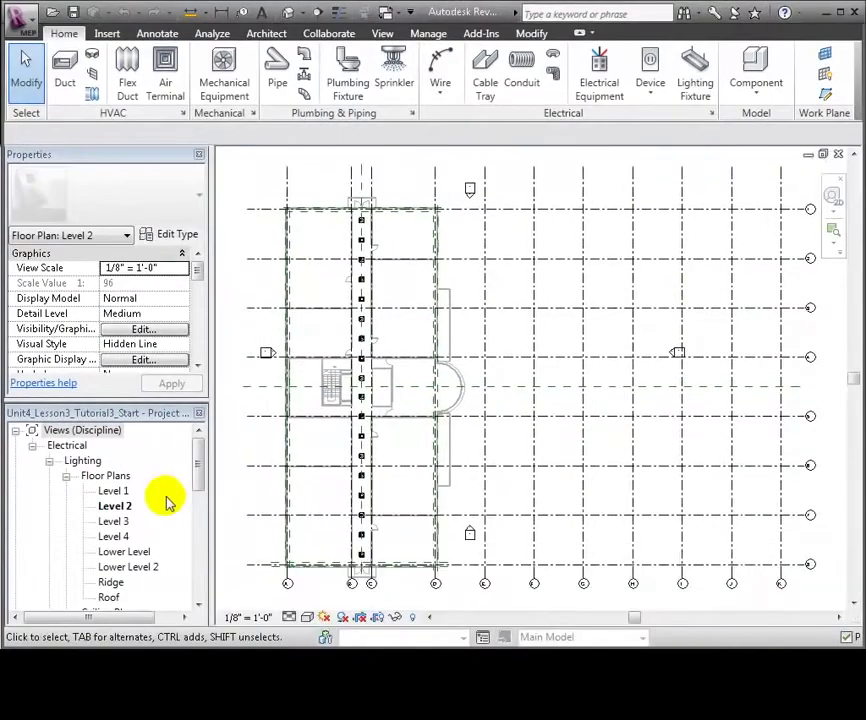
pyautogui.click(118, 507)
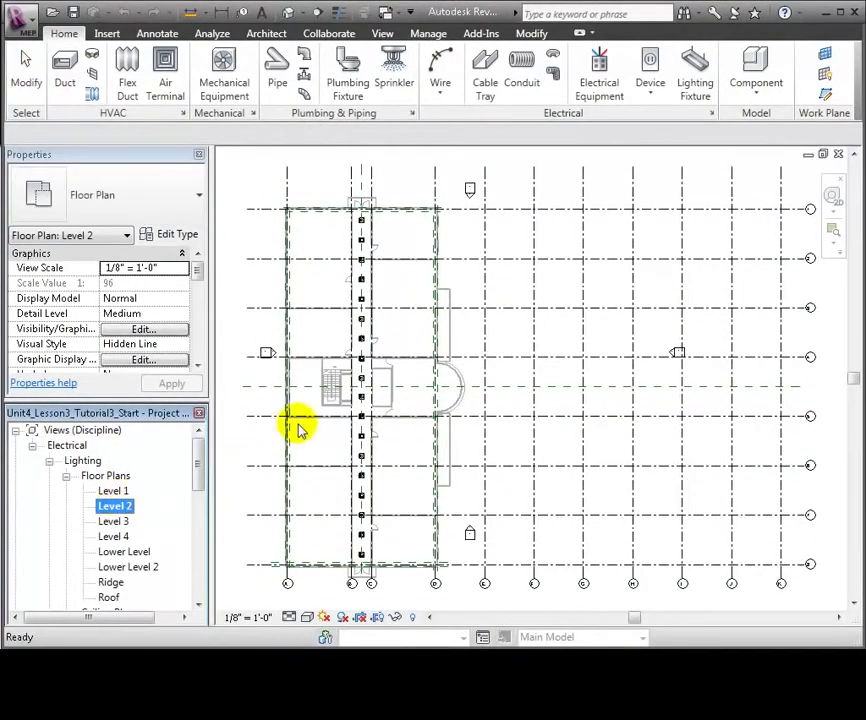
pyautogui.scroll(2, 387, 364)
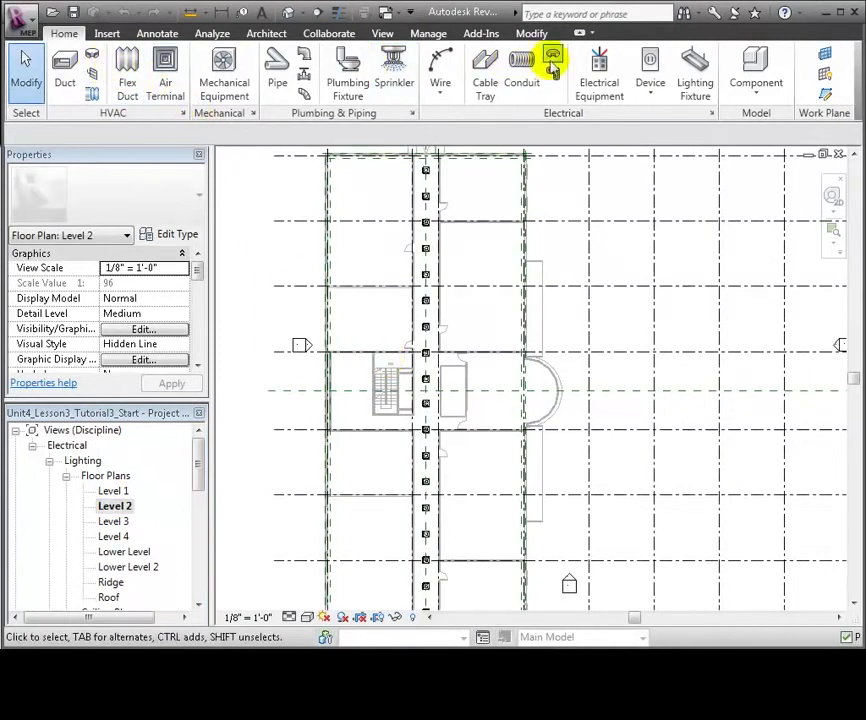
# Start placing a Lighting and Appliance Panelboard 208V MLO 100 A on a vertical face near the stairs.
pyautogui.click(600, 86)
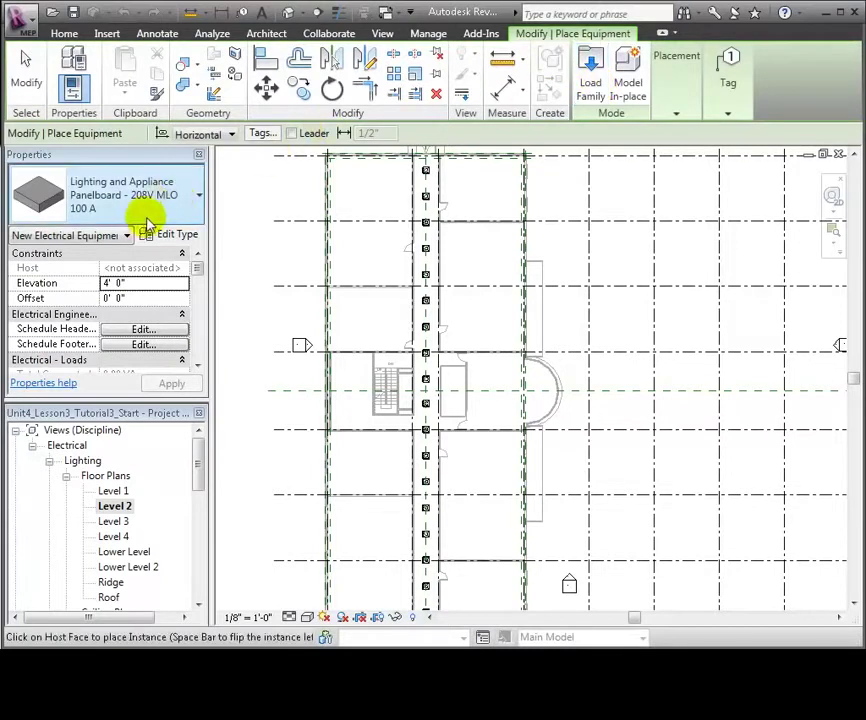
pyautogui.click(133, 283)
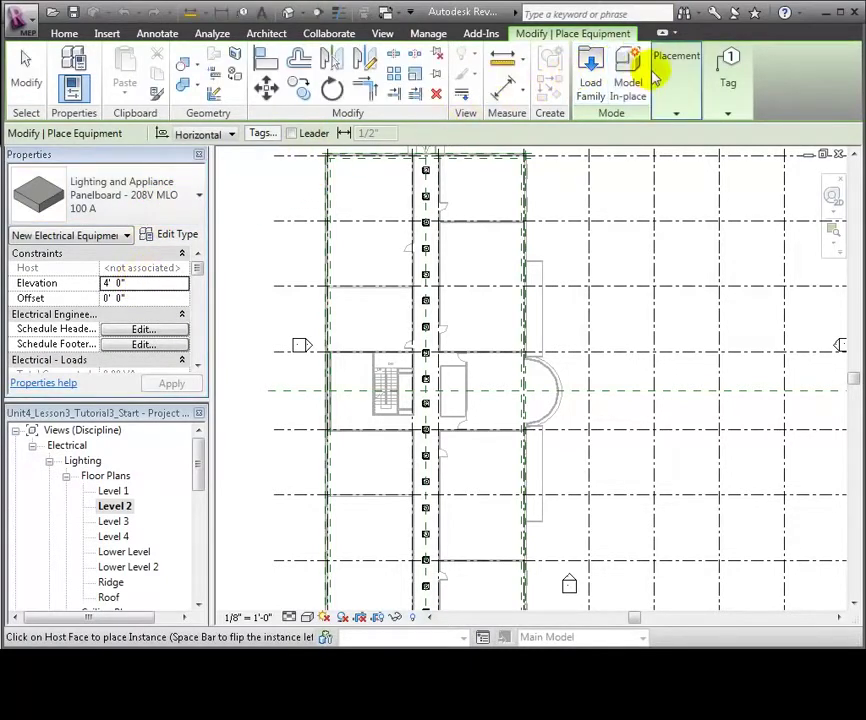
pyautogui.click(677, 115)
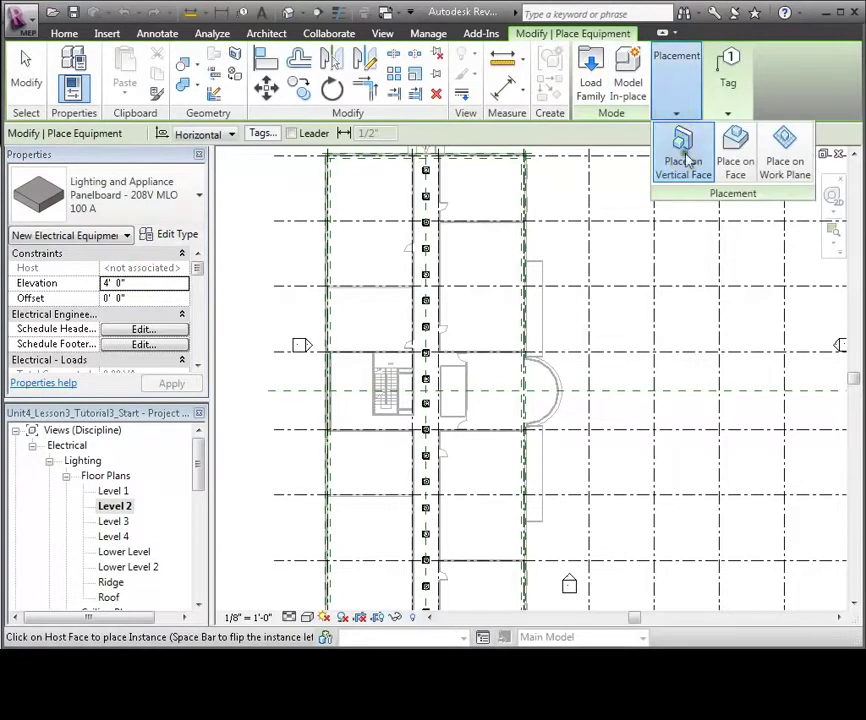
pyautogui.click(682, 145)
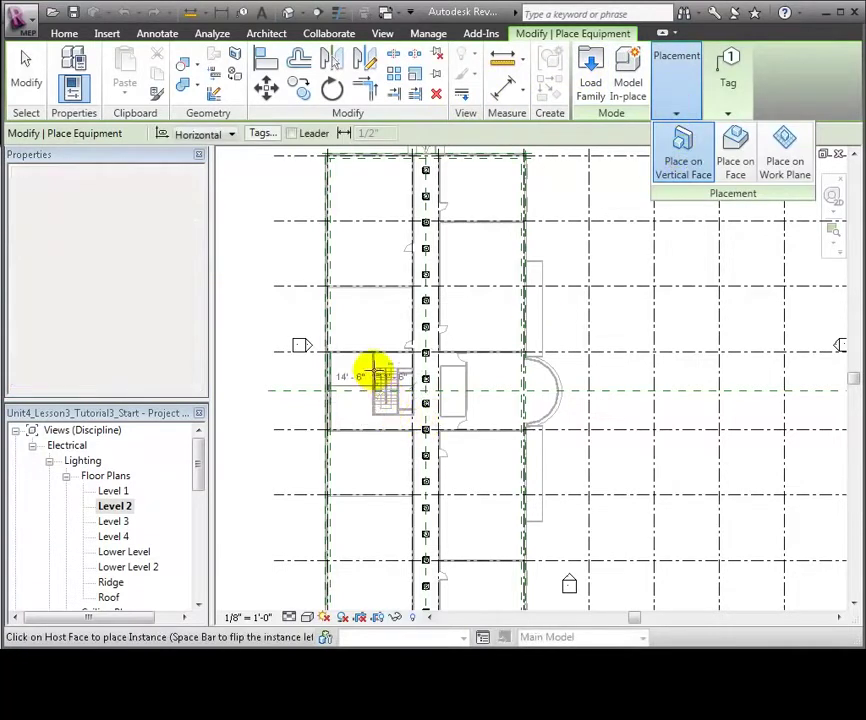
pyautogui.scroll(5, 368, 364)
pyautogui.scroll(3, 368, 364)
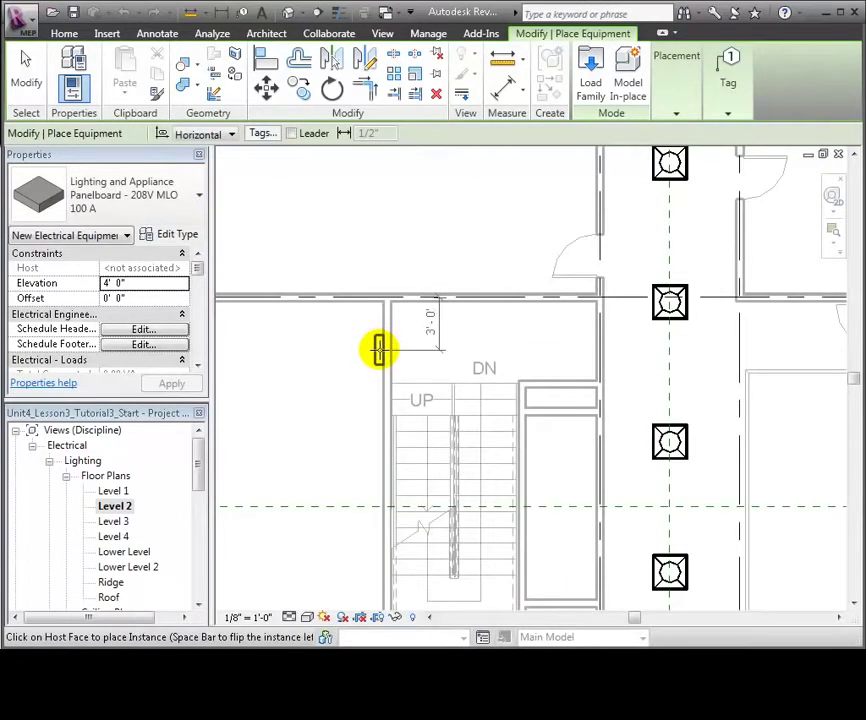
# Place the panelboard on the wall beside the stairwell.
pyautogui.click(379, 349)
pyautogui.press('Escape')
pyautogui.scroll(-2, 193, 273)
pyautogui.scroll(3, 195, 276)
# Set the panelboard's distribution system to 120/208 Wye and verify it in Properties.
pyautogui.click(356, 135)
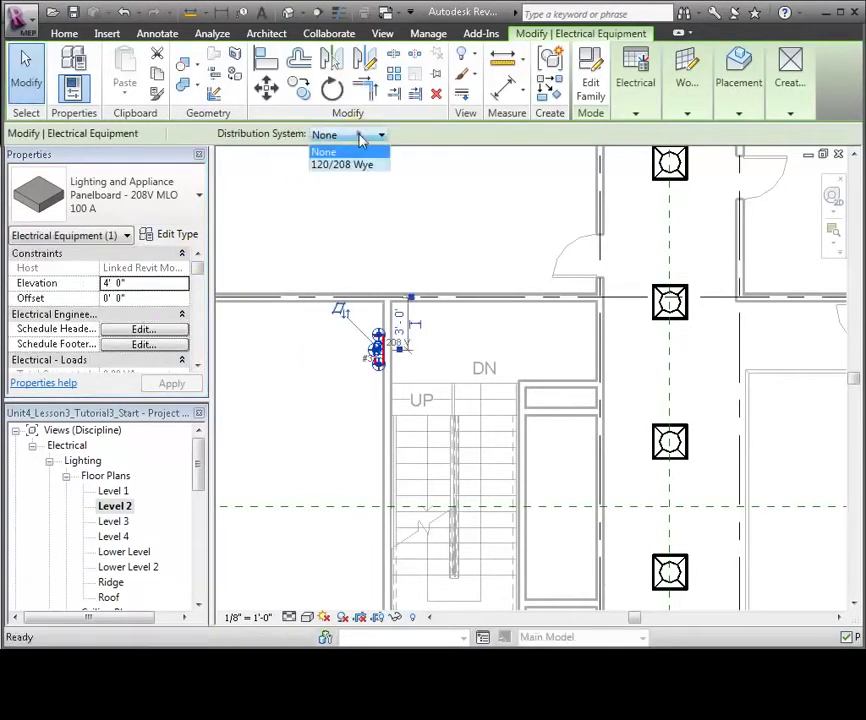
pyautogui.click(364, 166)
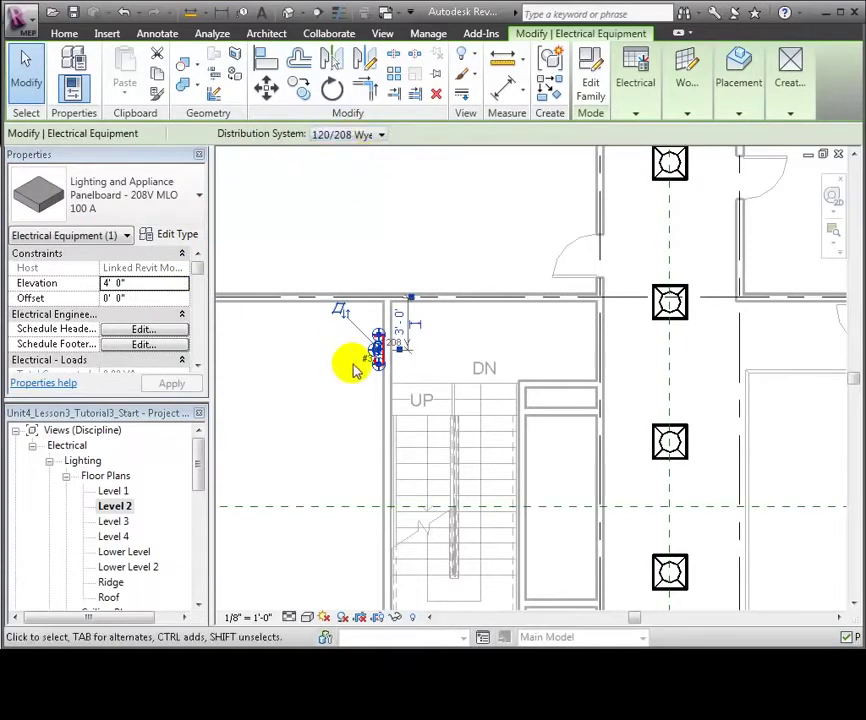
pyautogui.click(346, 408)
pyautogui.click(370, 346)
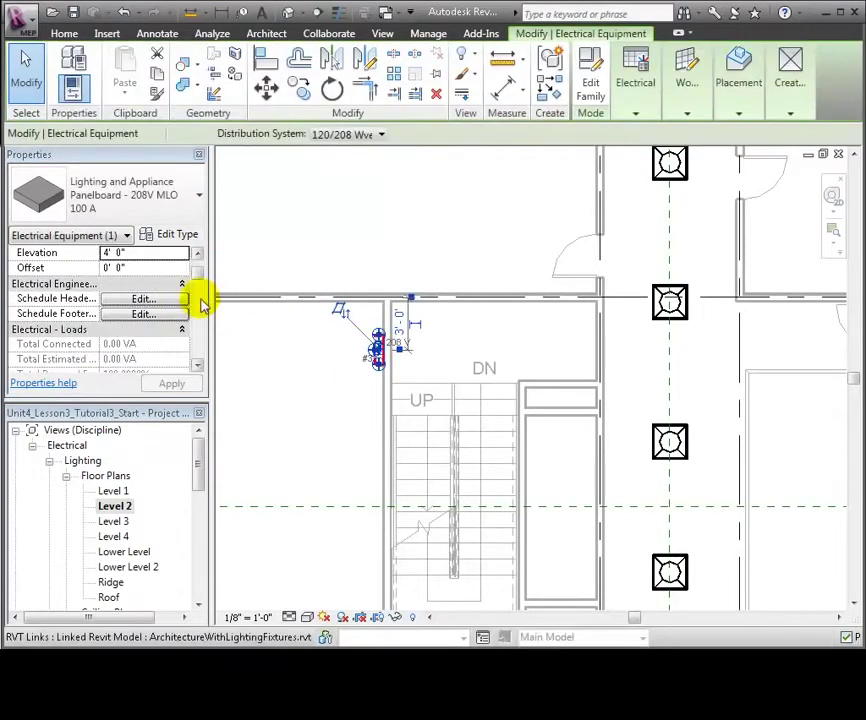
pyautogui.moveTo(199, 275); pyautogui.dragTo(198, 340)
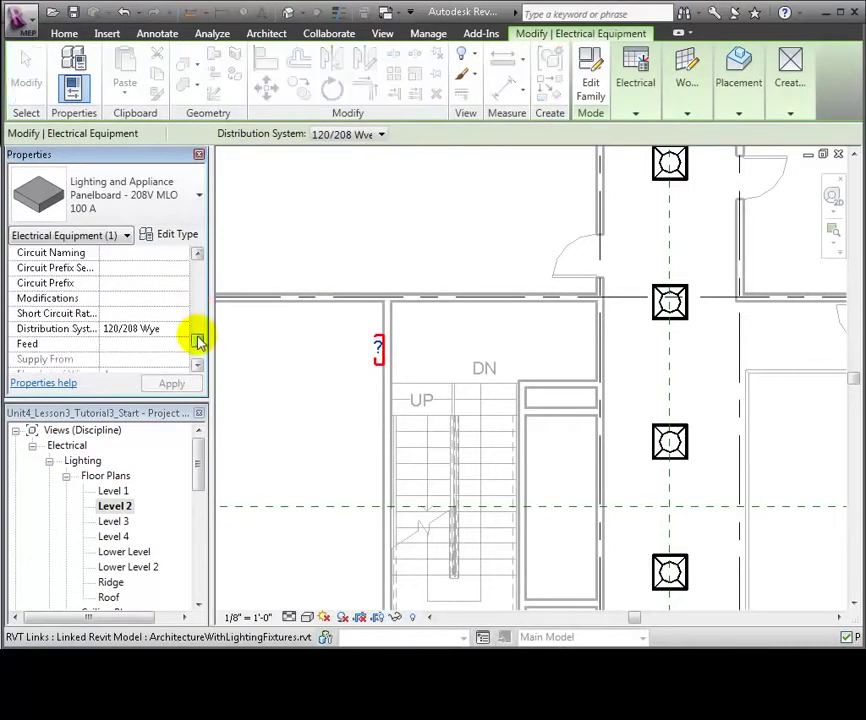
pyautogui.click(184, 329)
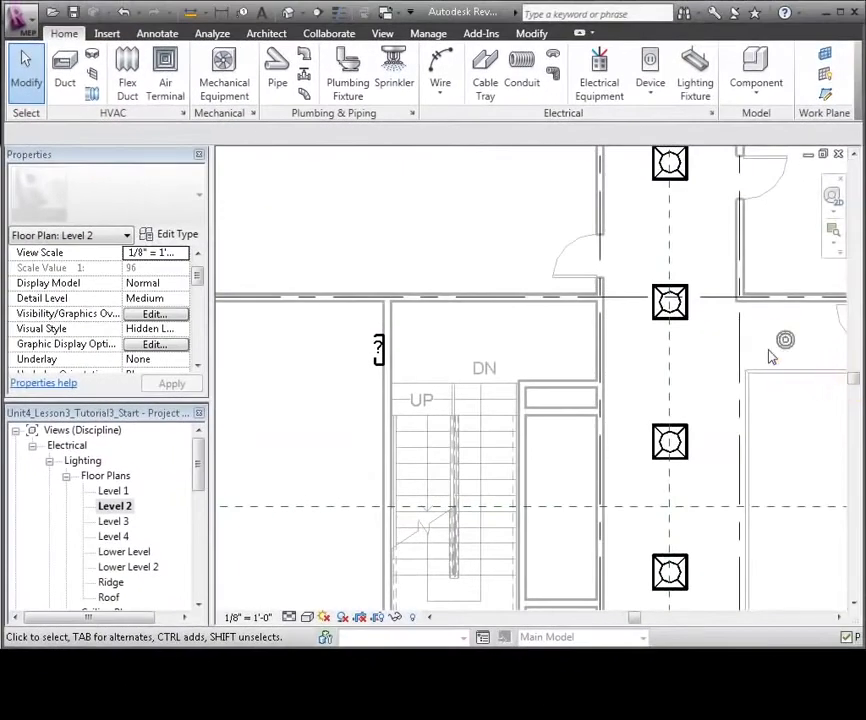
# Zoom out over Level 2 and select all 18 visible Troffer Light 2x2 Parabolic fixtures.
pyautogui.scroll(-3, 768, 358)
pyautogui.scroll(-3, 757, 362)
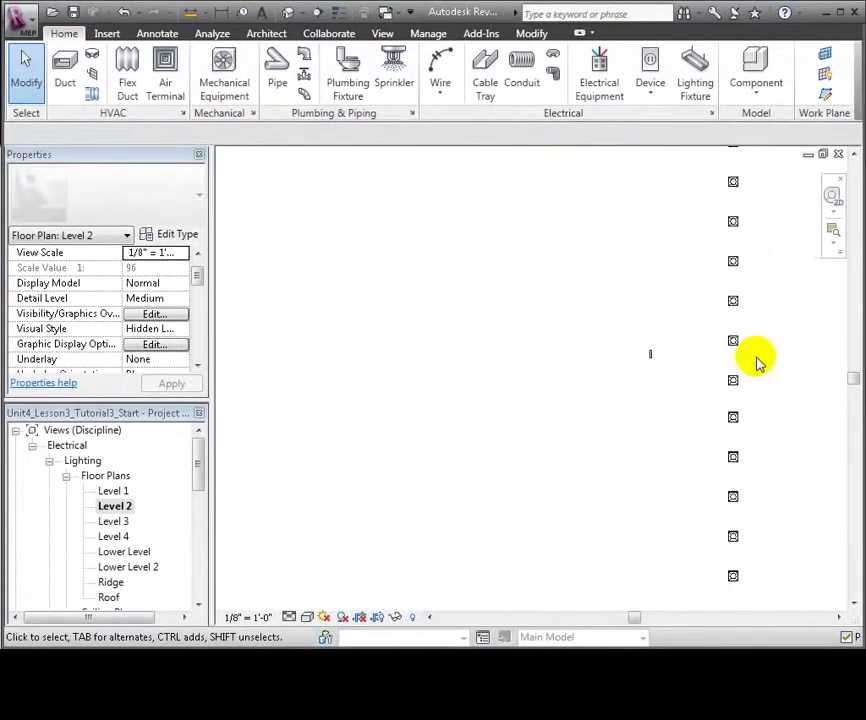
pyautogui.moveTo(740, 330); pyautogui.dragTo(706, 334, button='middle')
pyautogui.scroll(-1, 706, 334)
pyautogui.moveTo(708, 255); pyautogui.dragTo(595, 253, button='middle')
pyautogui.scroll(-1, 678, 281)
pyautogui.scroll(-1, 675, 277)
pyautogui.scroll(-1, 675, 277)
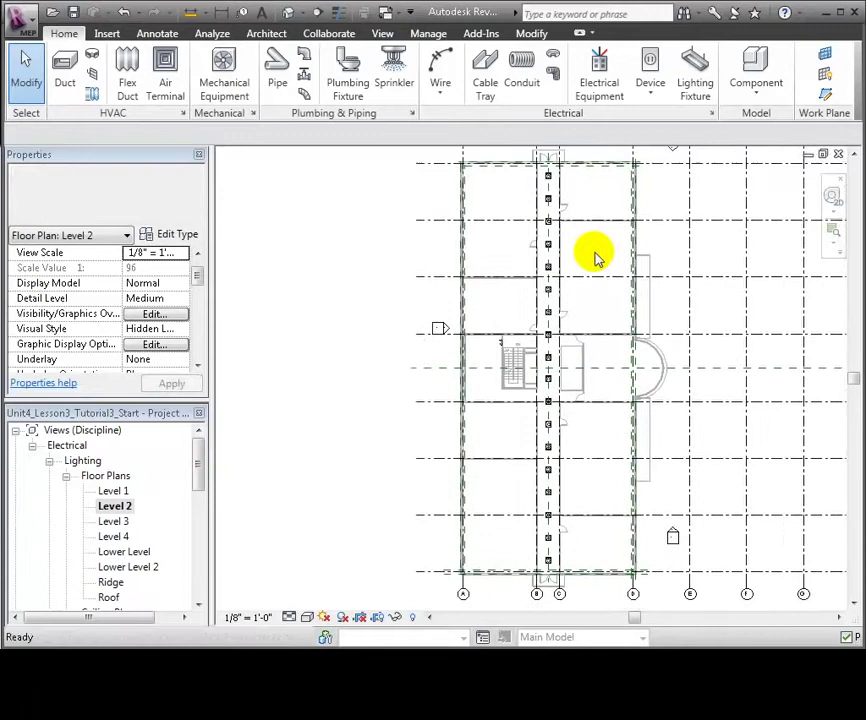
pyautogui.rightClick(549, 176)
pyautogui.moveTo(648, 479)
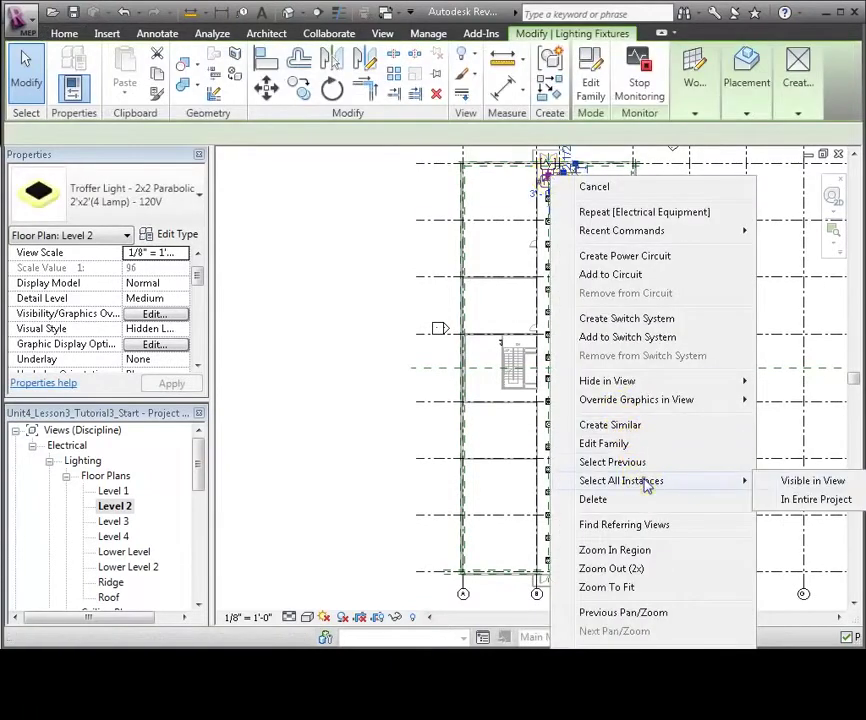
pyautogui.click(808, 480)
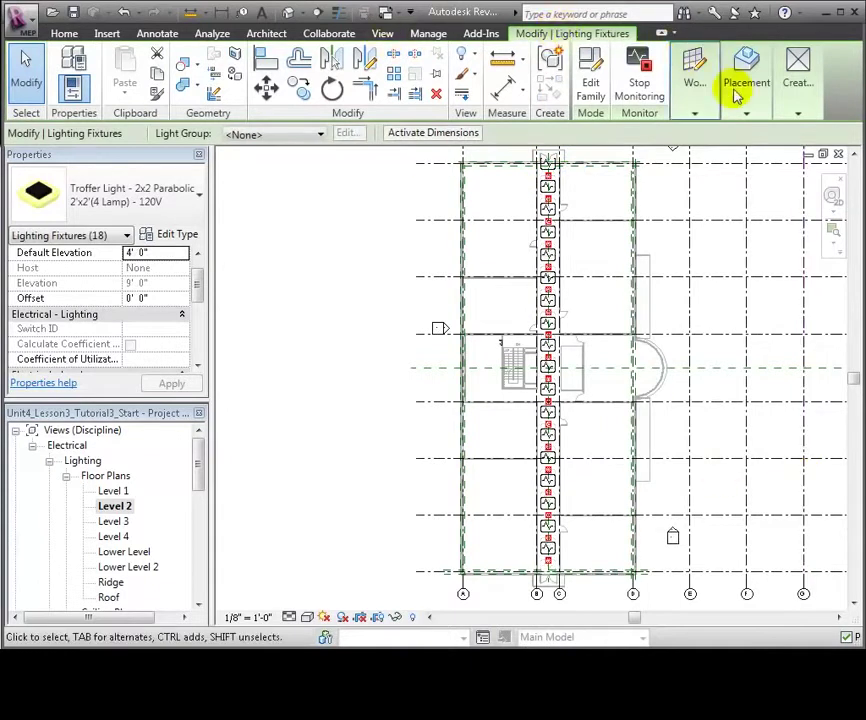
pyautogui.moveTo(799, 110)
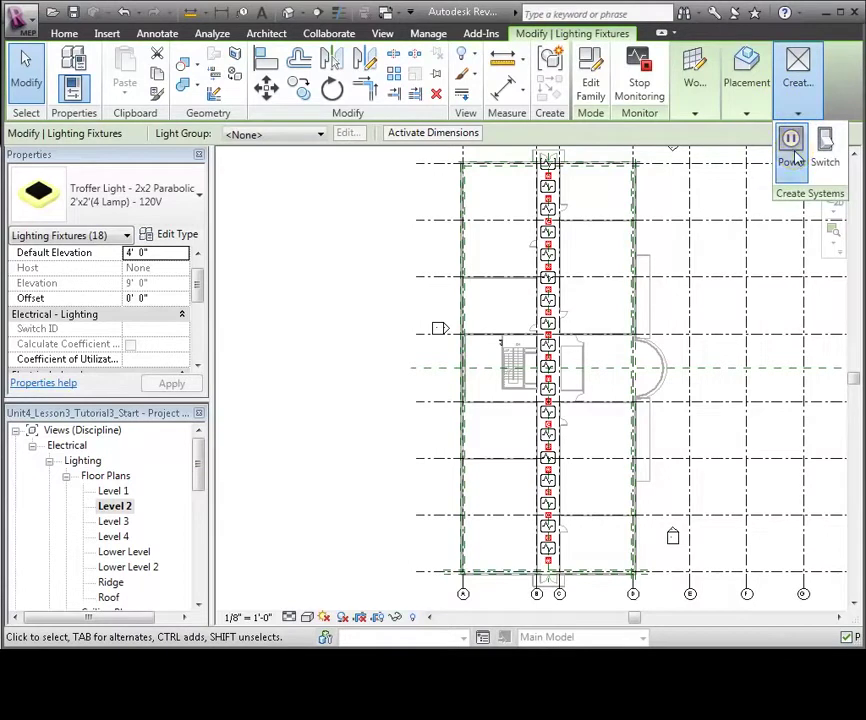
# Create a power circuit for the 18 troffers and convert its wiring to arc wires.
pyautogui.click(792, 152)
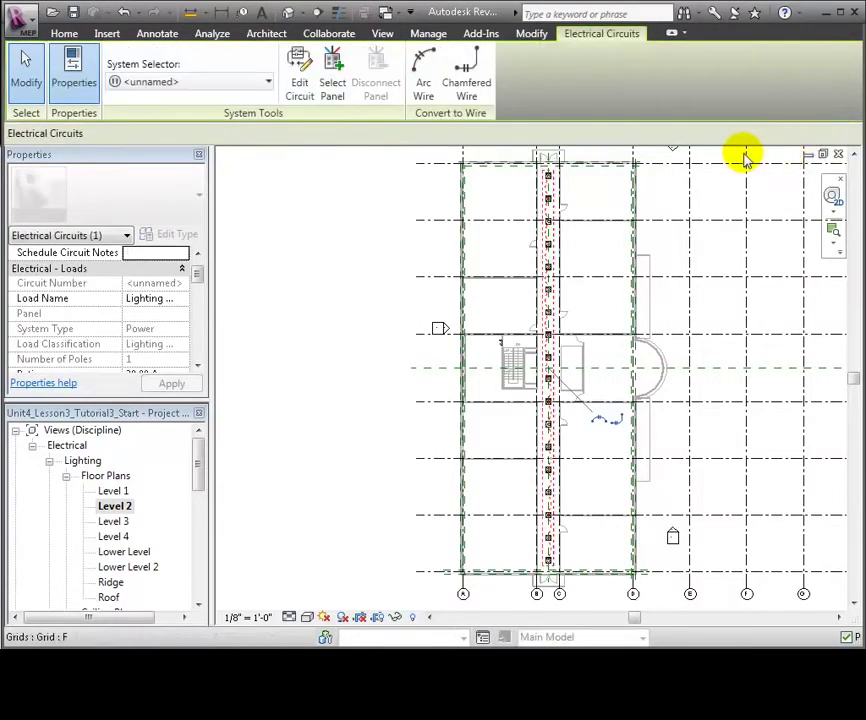
pyautogui.click(420, 78)
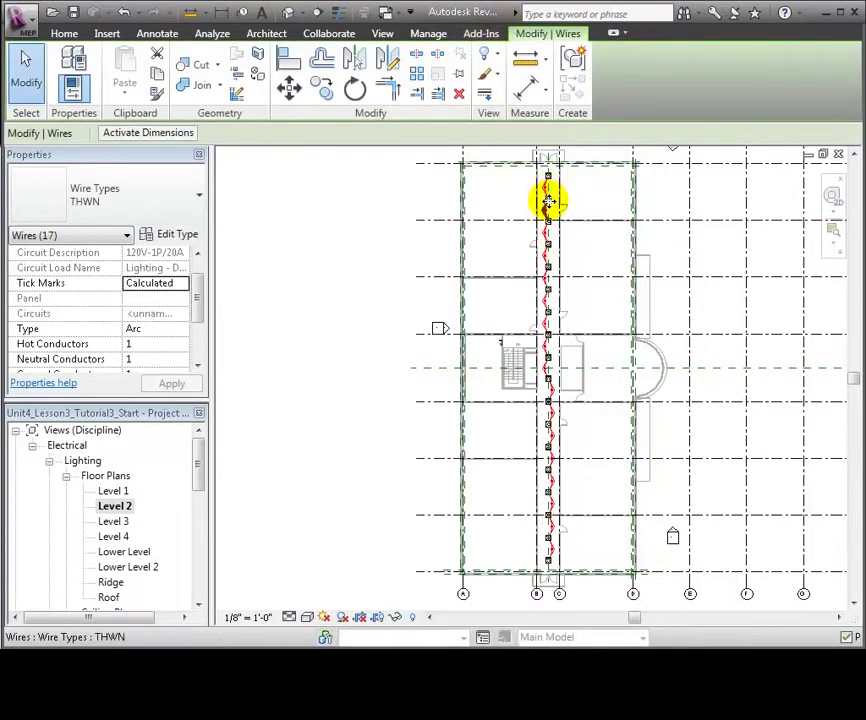
pyautogui.scroll(1, 548, 202)
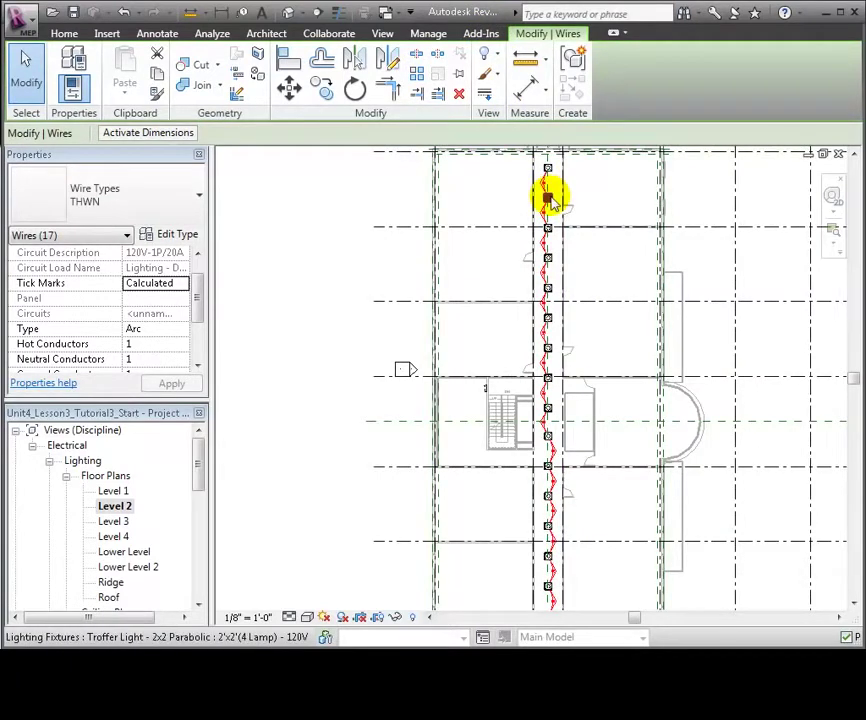
# Select a corridor troffer and assign its circuit to the 208V MLO 100 A panelboard.
pyautogui.click(549, 198)
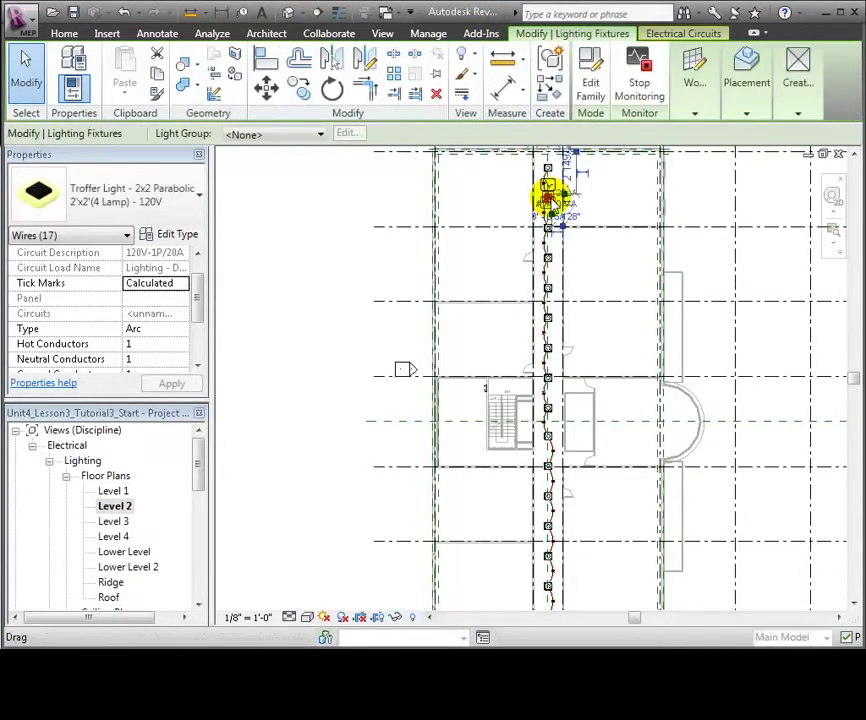
pyautogui.click(672, 36)
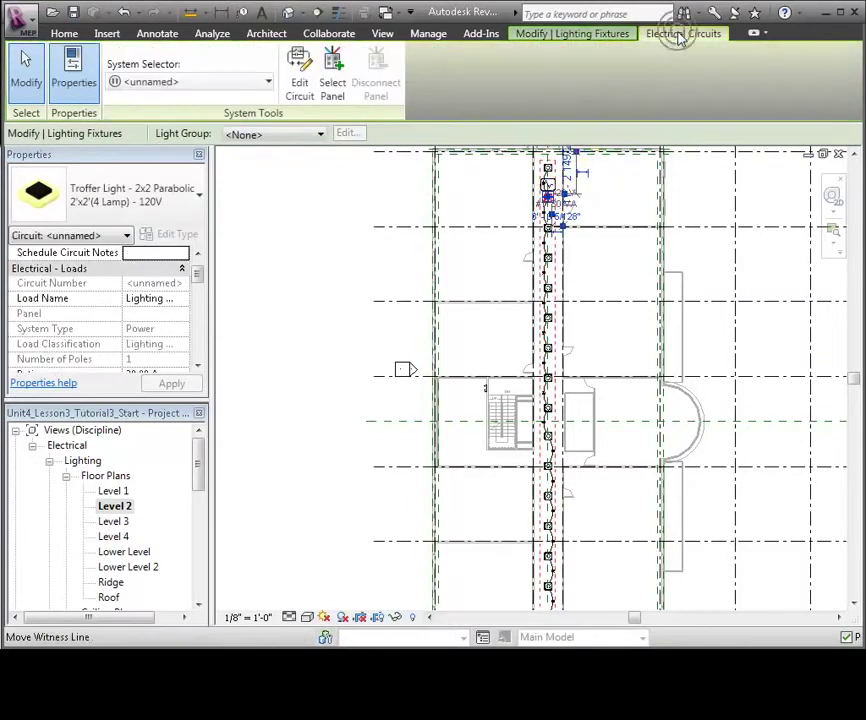
pyautogui.click(333, 88)
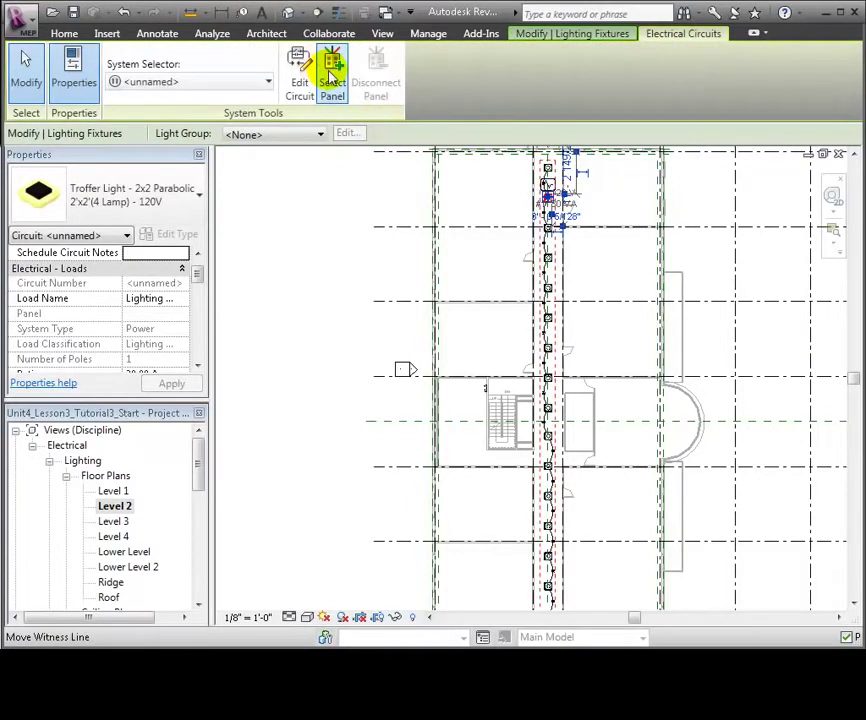
pyautogui.click(485, 392)
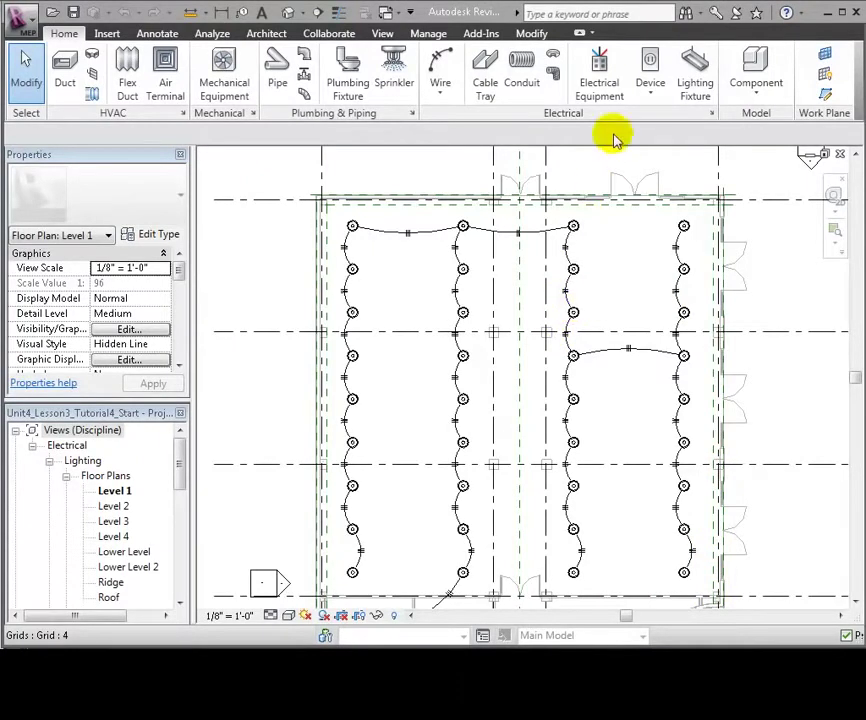
# Choose the Lighting Switches: Single Pole type, Place on Vertical Face, at 4' 6" elevation.
pyautogui.click(650, 100)
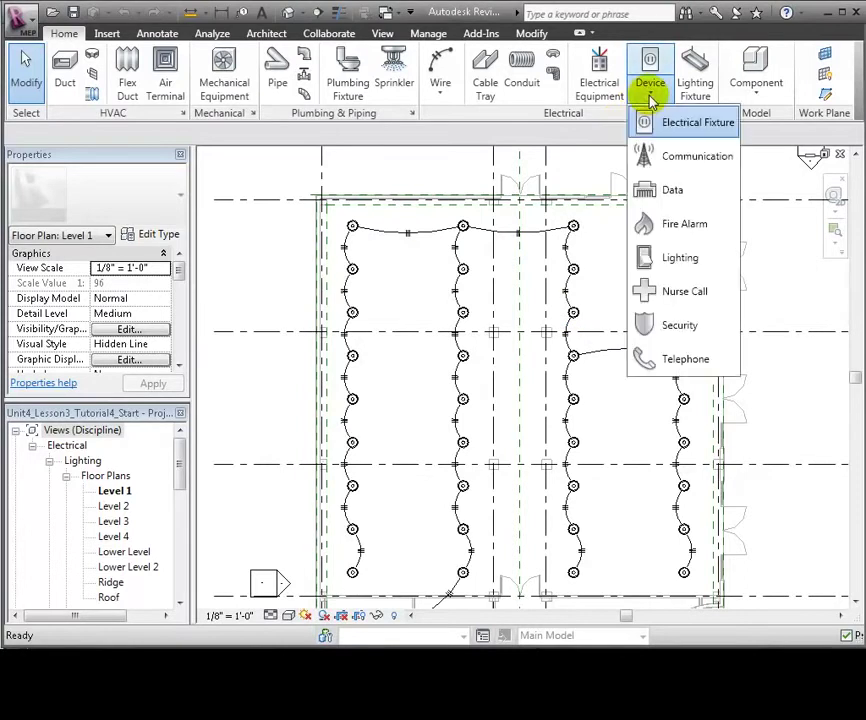
pyautogui.click(680, 260)
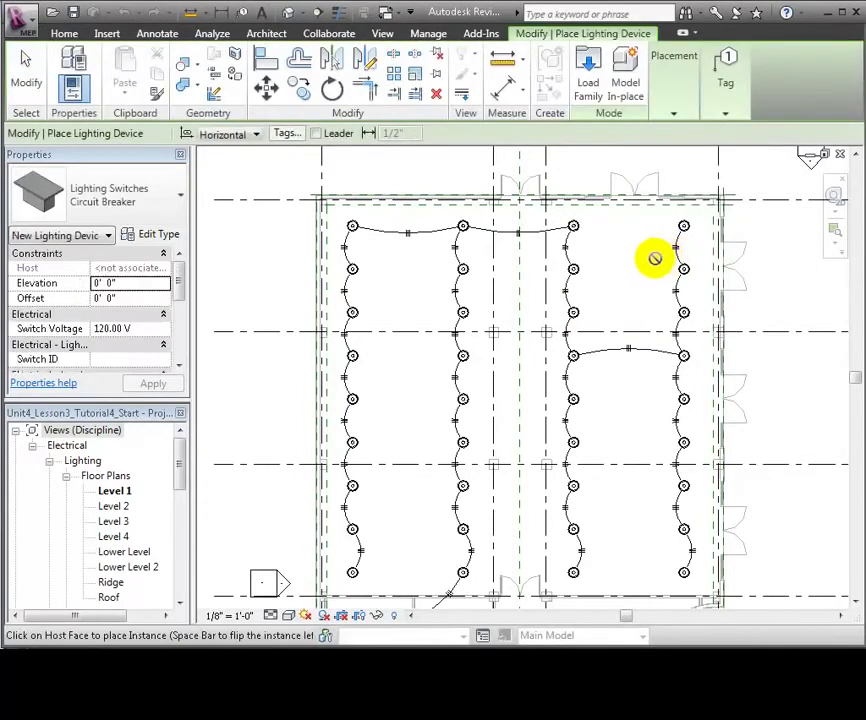
pyautogui.click(181, 200)
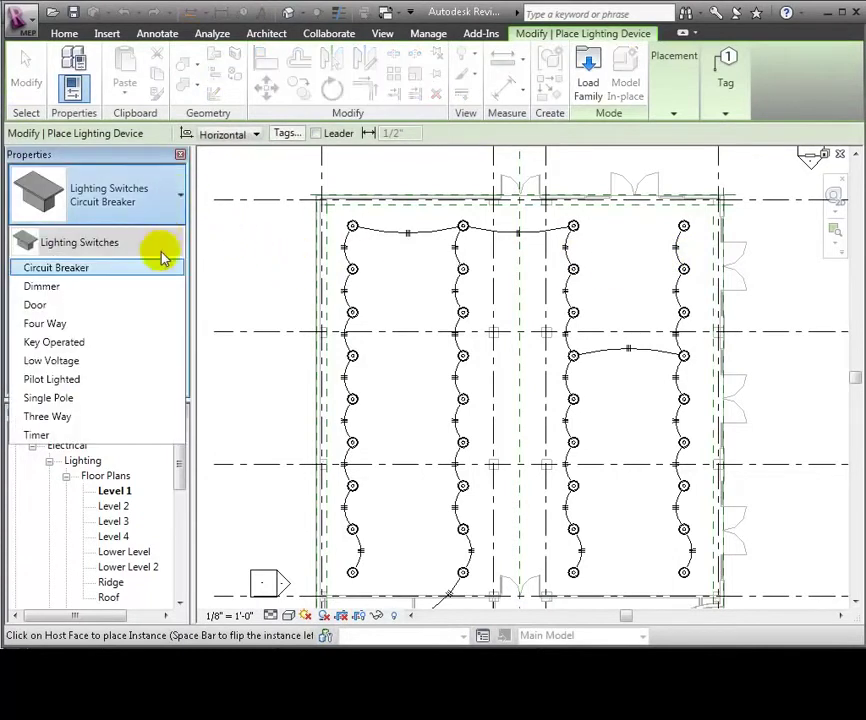
pyautogui.click(141, 401)
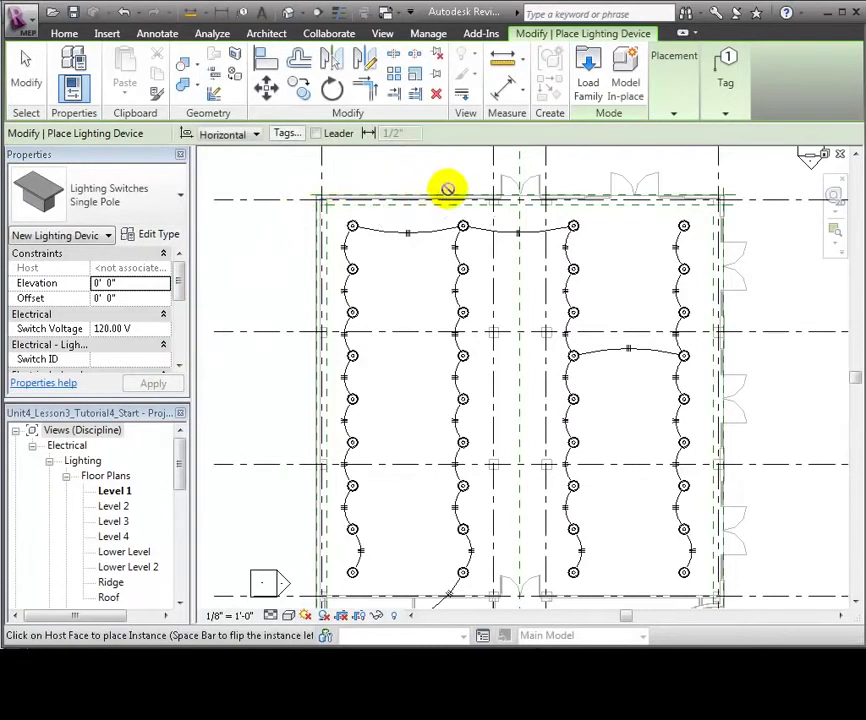
pyautogui.click(674, 113)
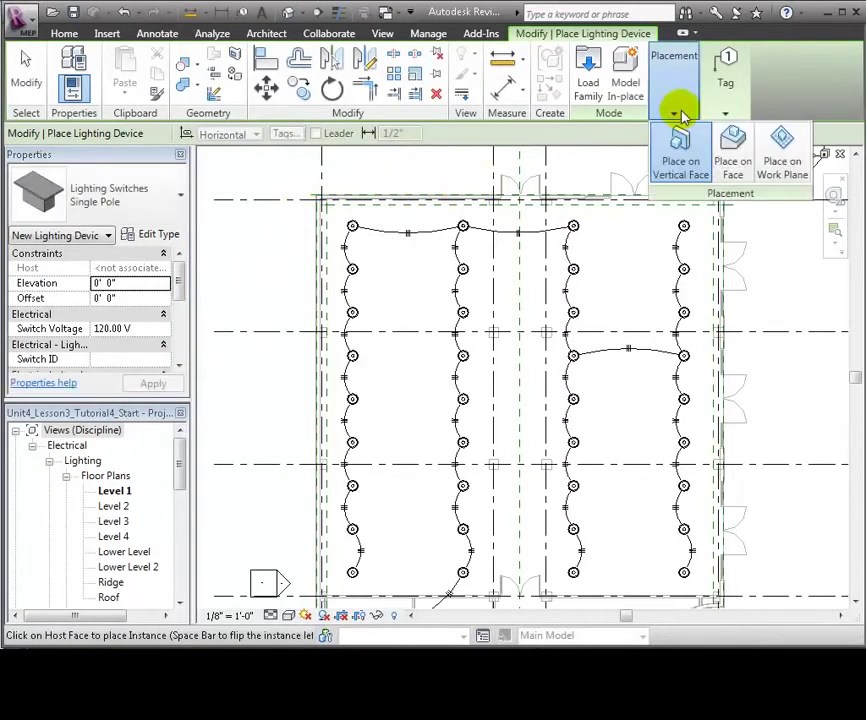
pyautogui.click(690, 168)
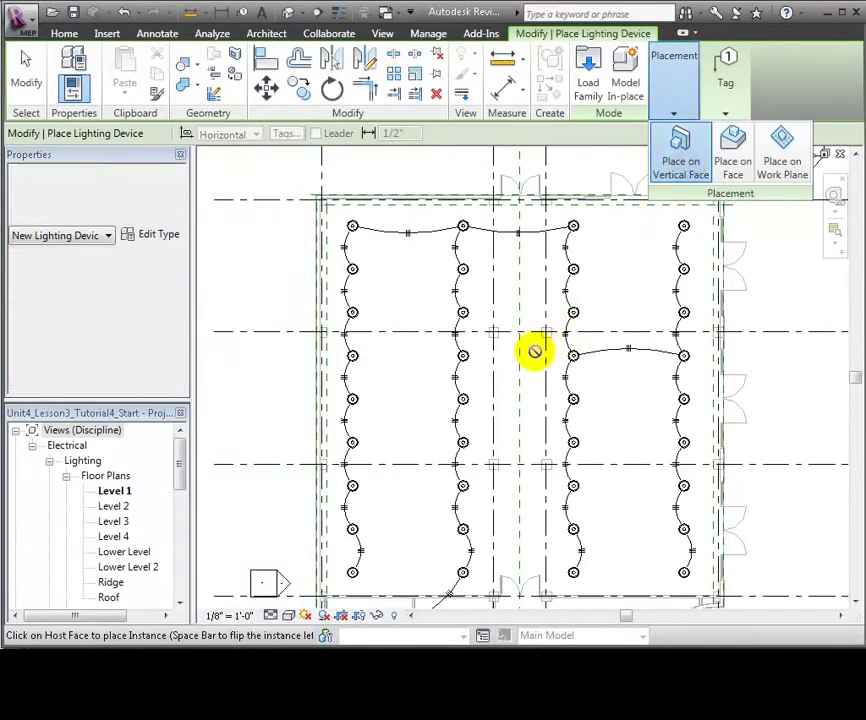
pyautogui.click(133, 283)
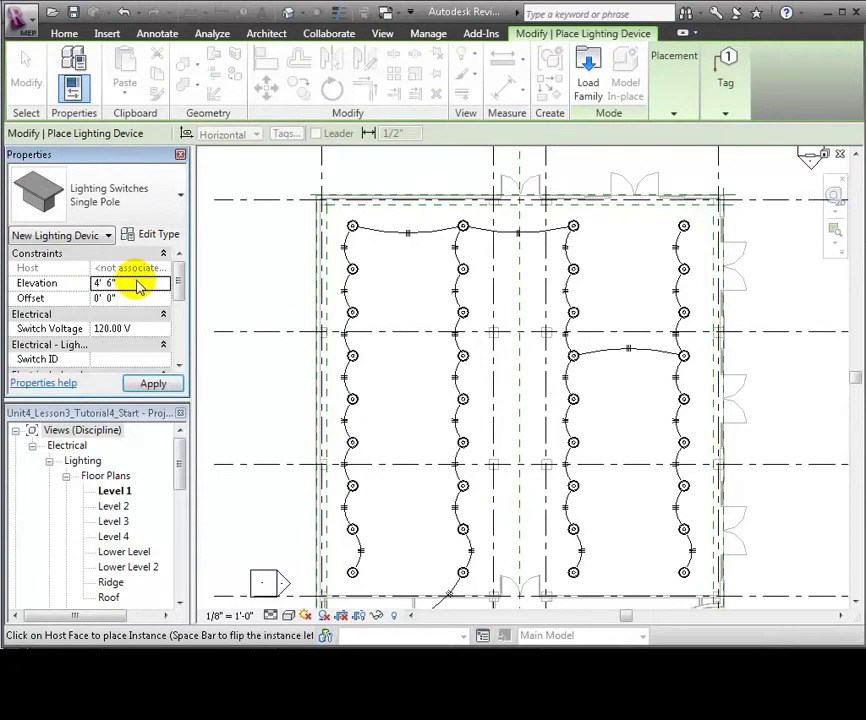
pyautogui.click(153, 383)
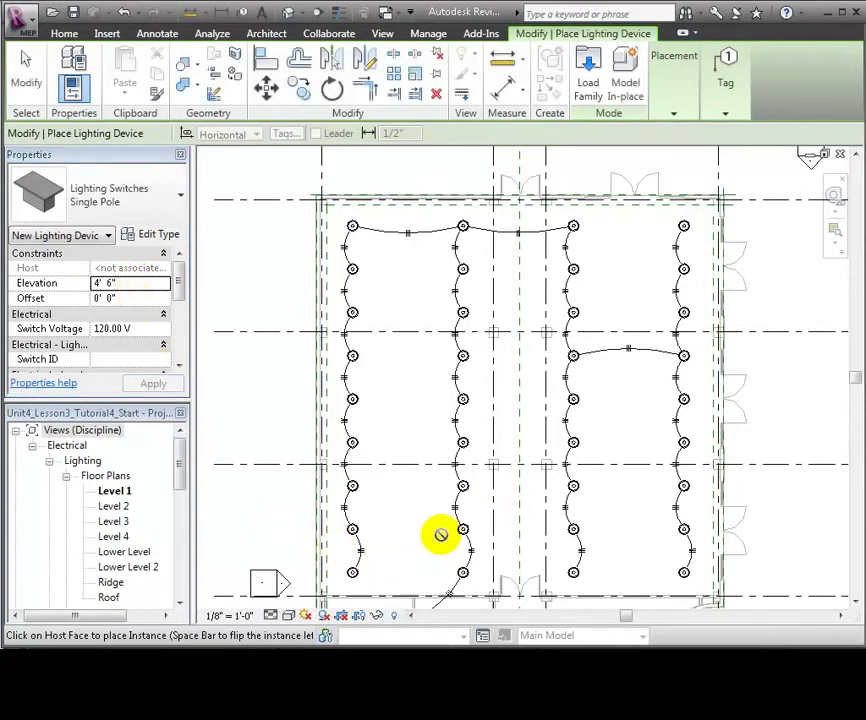
# Place the single-pole switch on the wall by the lower door, then zoom to the pendant lights.
pyautogui.press('z')
pyautogui.press('r')
pyautogui.moveTo(427, 548); pyautogui.dragTo(519, 603)
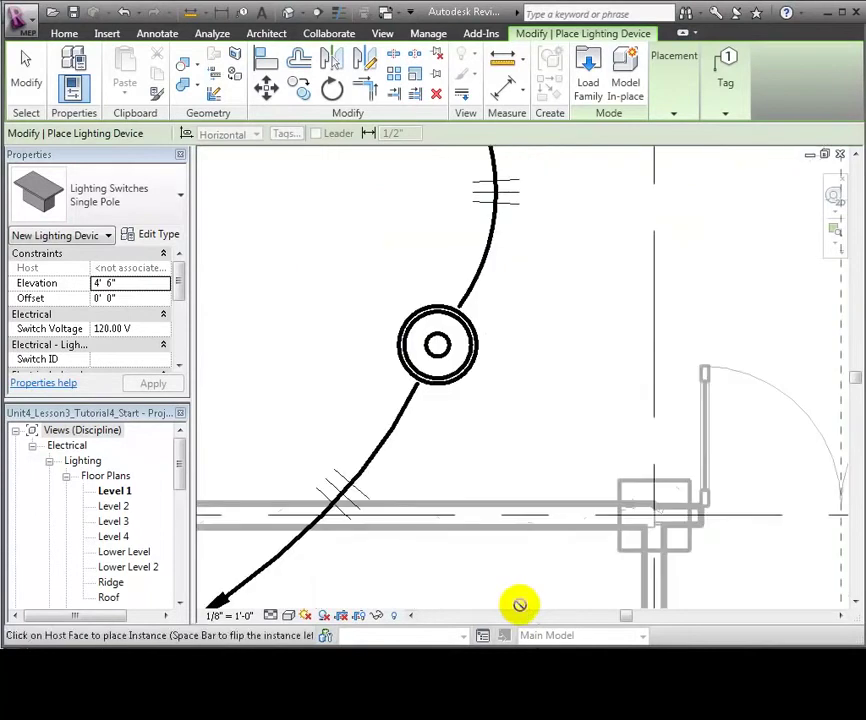
pyautogui.click(509, 505)
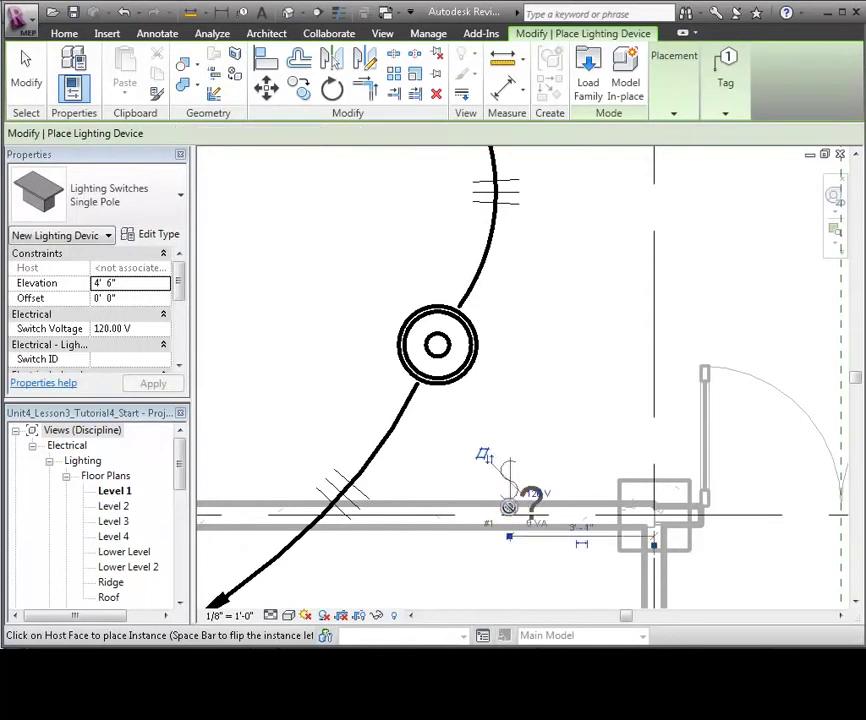
pyautogui.press('Escape')
pyautogui.press('Escape')
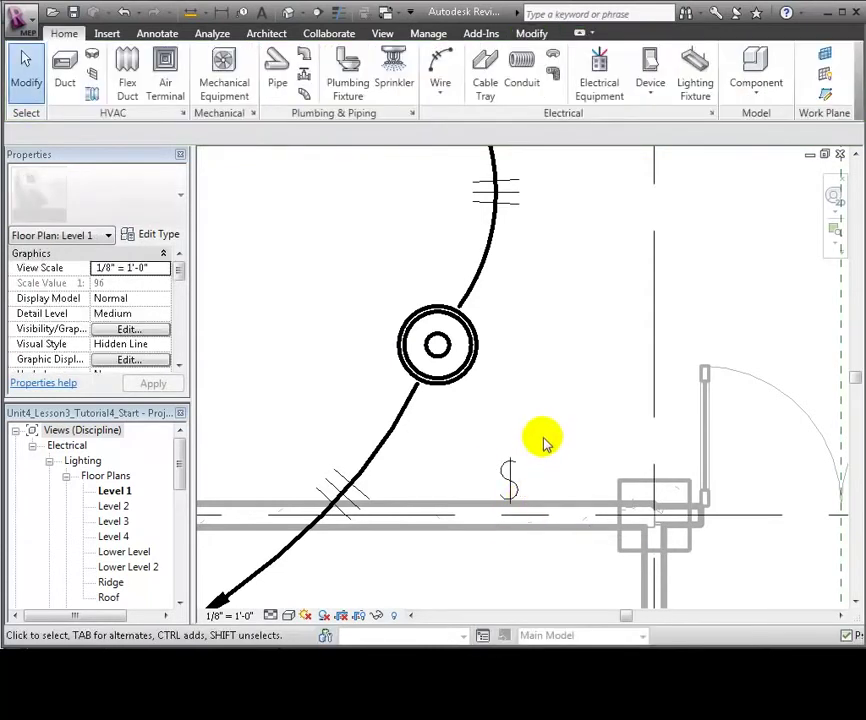
pyautogui.press('z')
pyautogui.press('f')
pyautogui.moveTo(479, 392); pyautogui.dragTo(472, 473)
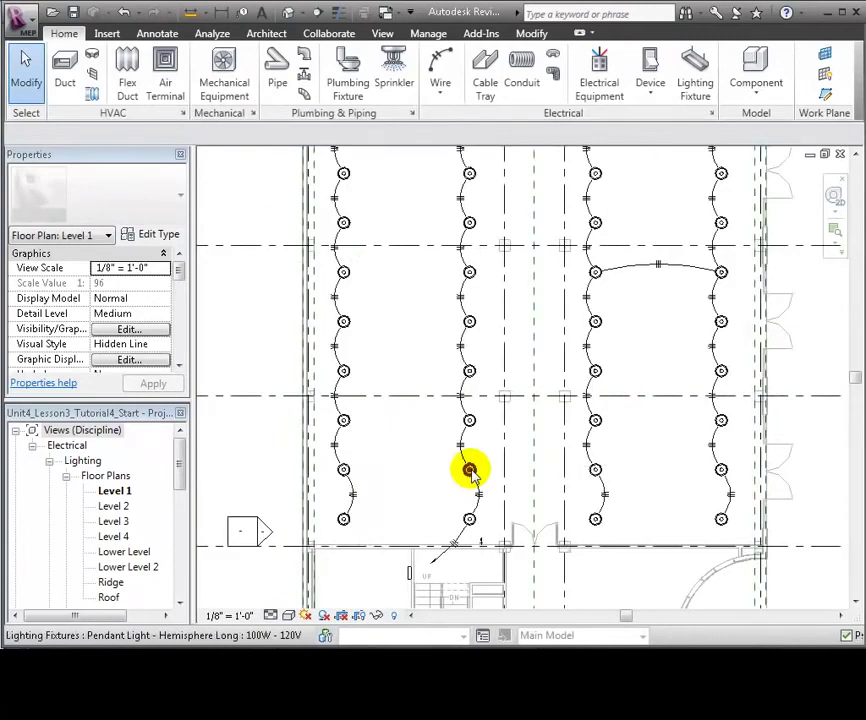
# Select all visible Level 1 pendant lights and create a Switch system from them.
pyautogui.rightClick(470, 470)
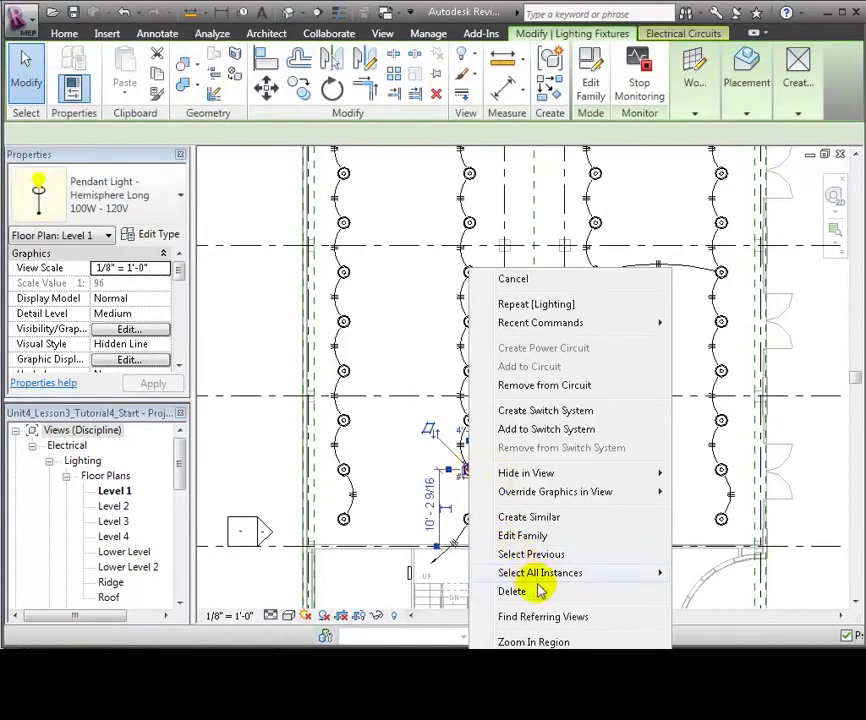
pyautogui.moveTo(545, 576)
pyautogui.click(700, 573)
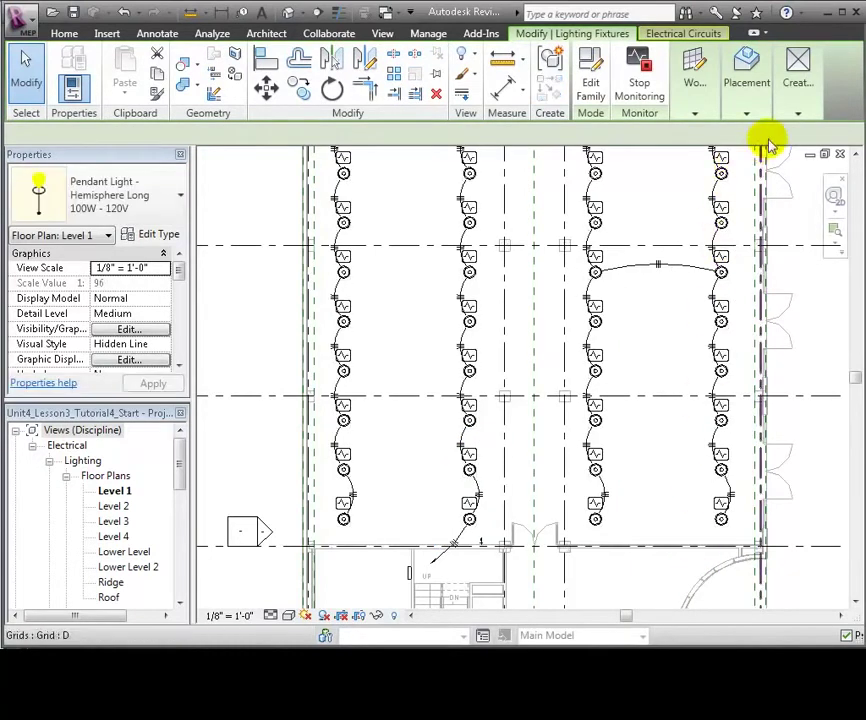
pyautogui.click(798, 85)
pyautogui.click(794, 148)
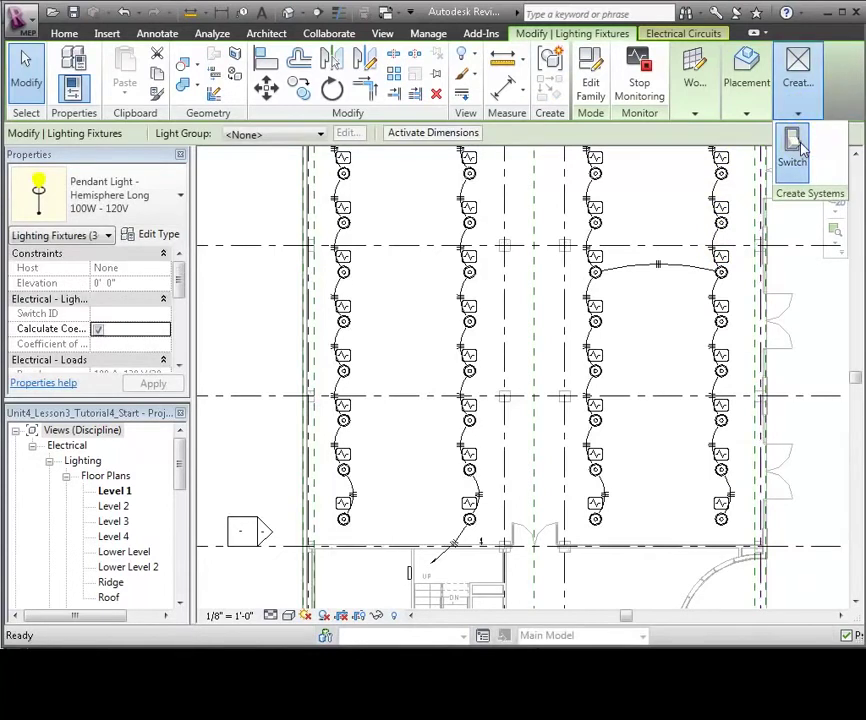
pyautogui.click(798, 148)
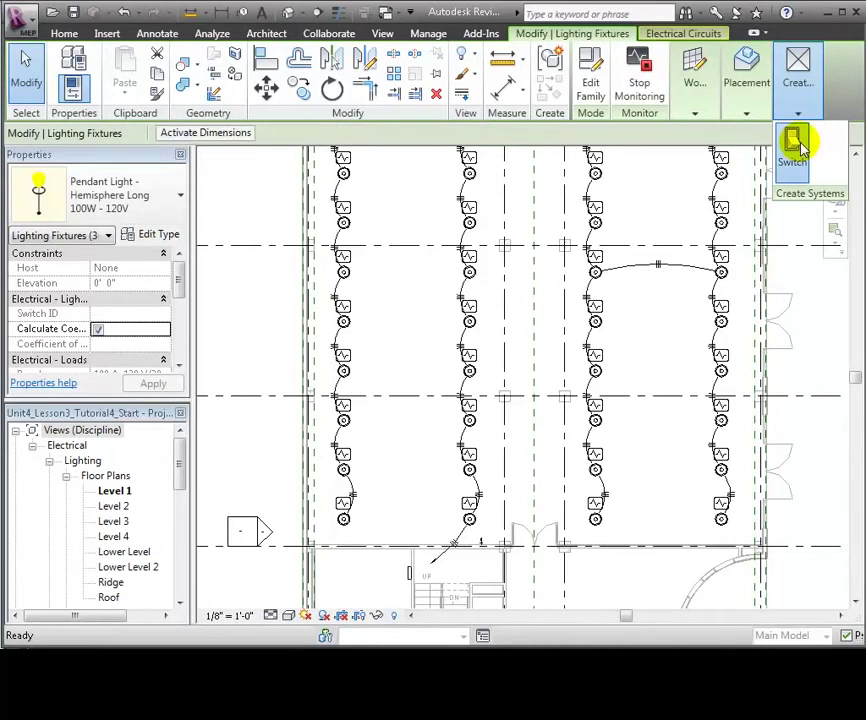
pyautogui.click(800, 148)
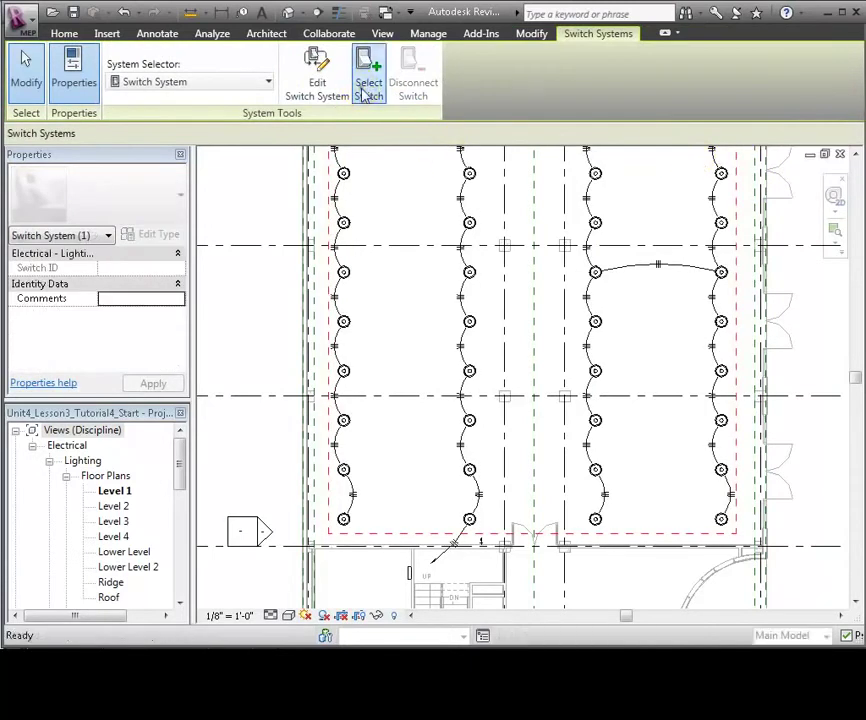
# Assign the new wall switch to the pendant light switch system, then zoom out with ZO.
pyautogui.click(370, 88)
pyautogui.scroll(5, 480, 550)
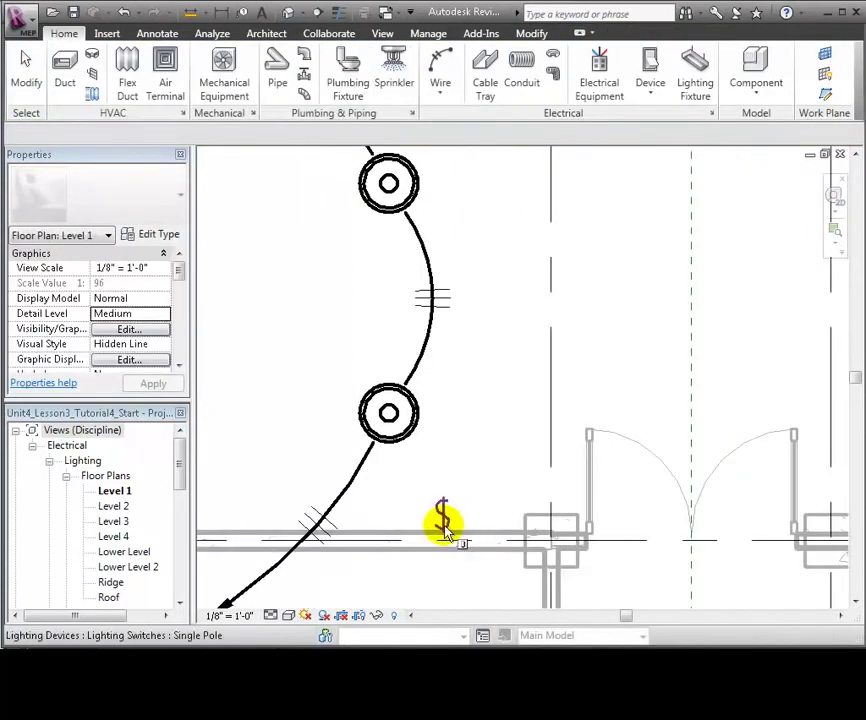
pyautogui.click(444, 528)
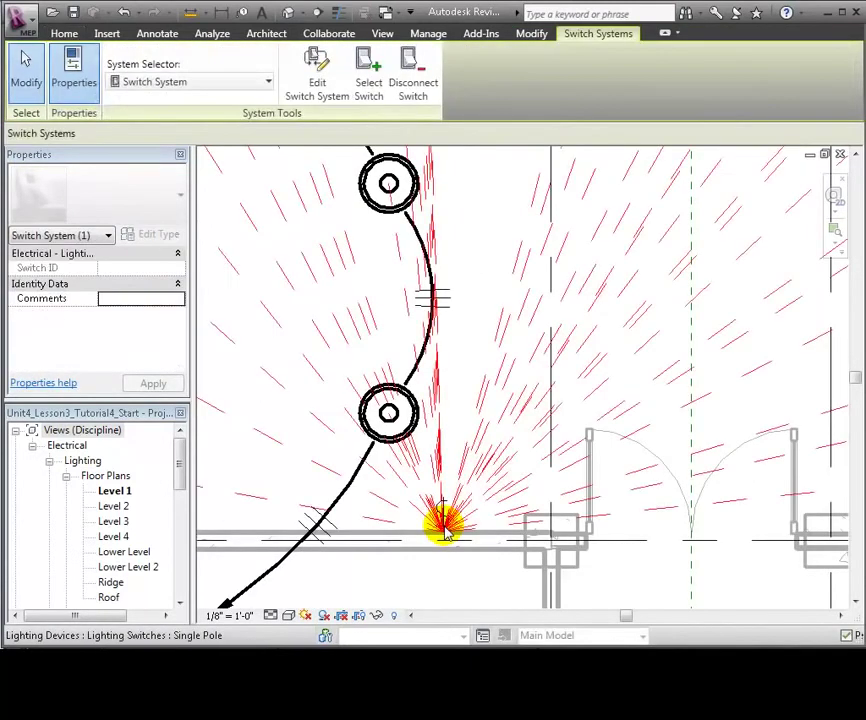
pyautogui.press('z')
pyautogui.press('o')
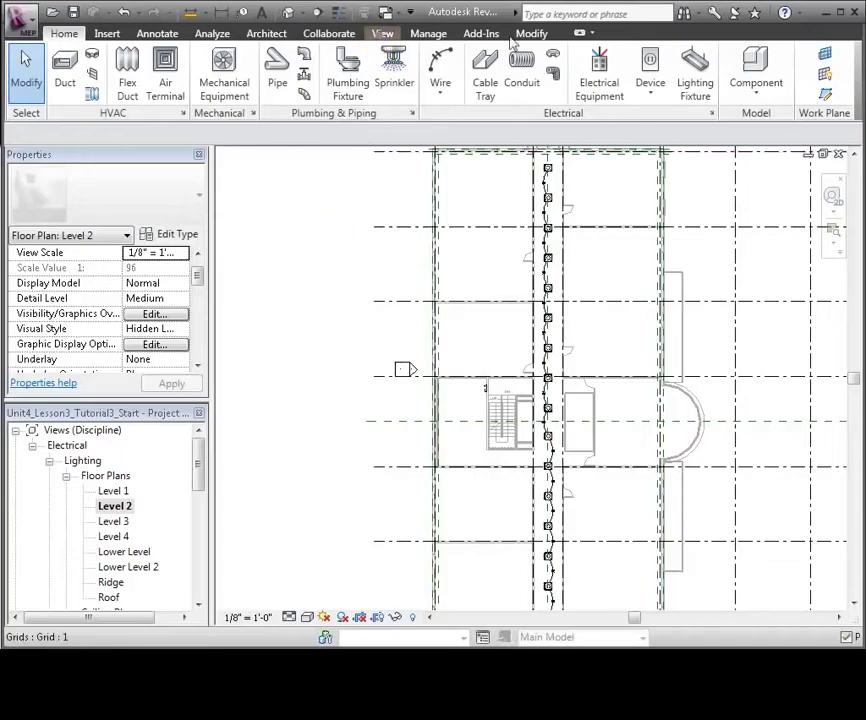
# Open the System Browser and expand Electrical > Power > Lighting and Appliance Panelboard down to circuit 1's 80 VA Troffer lights.
pyautogui.click(800, 96)
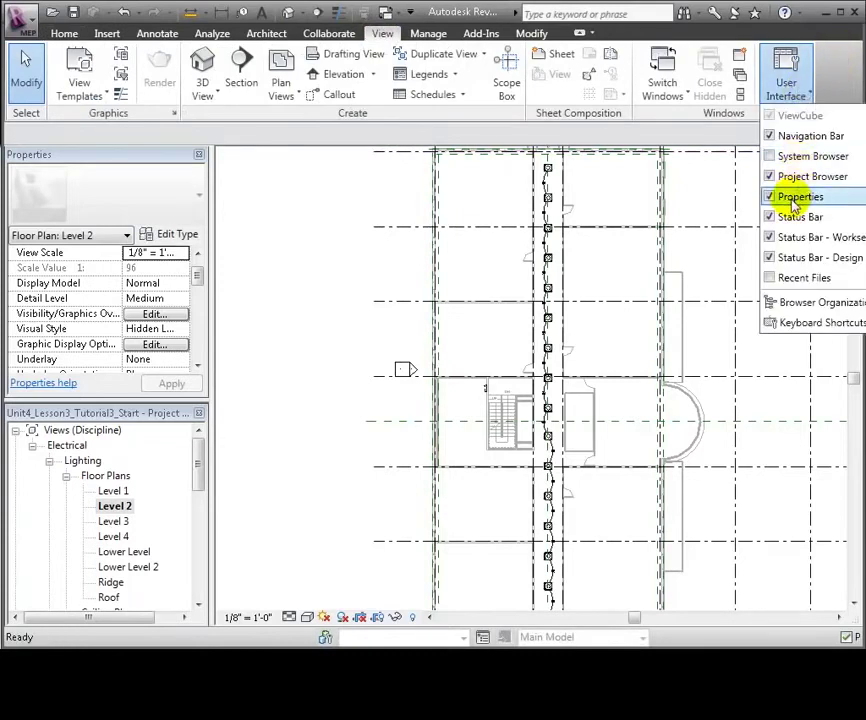
pyautogui.click(773, 156)
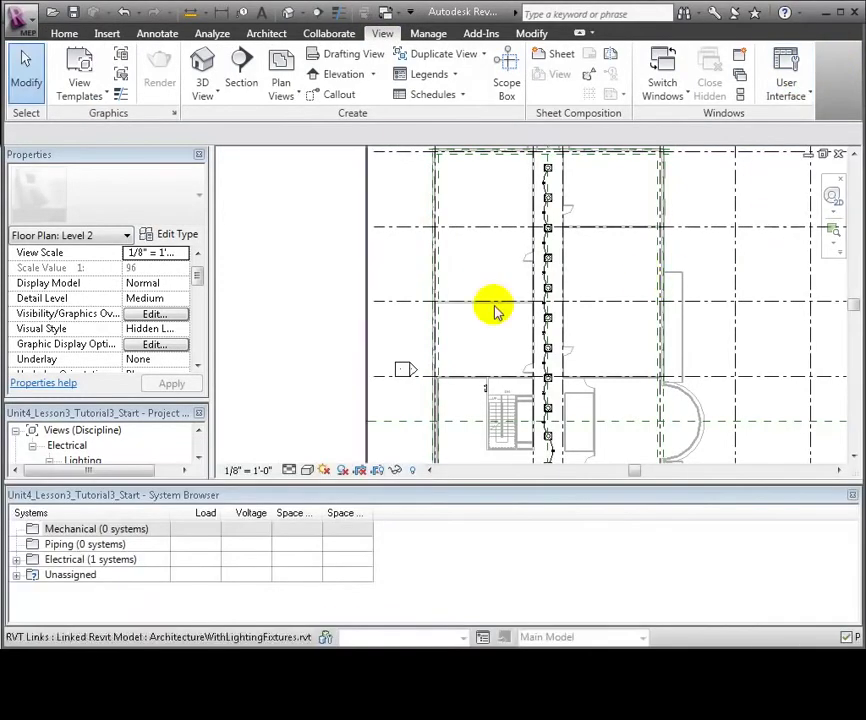
pyautogui.click(17, 560)
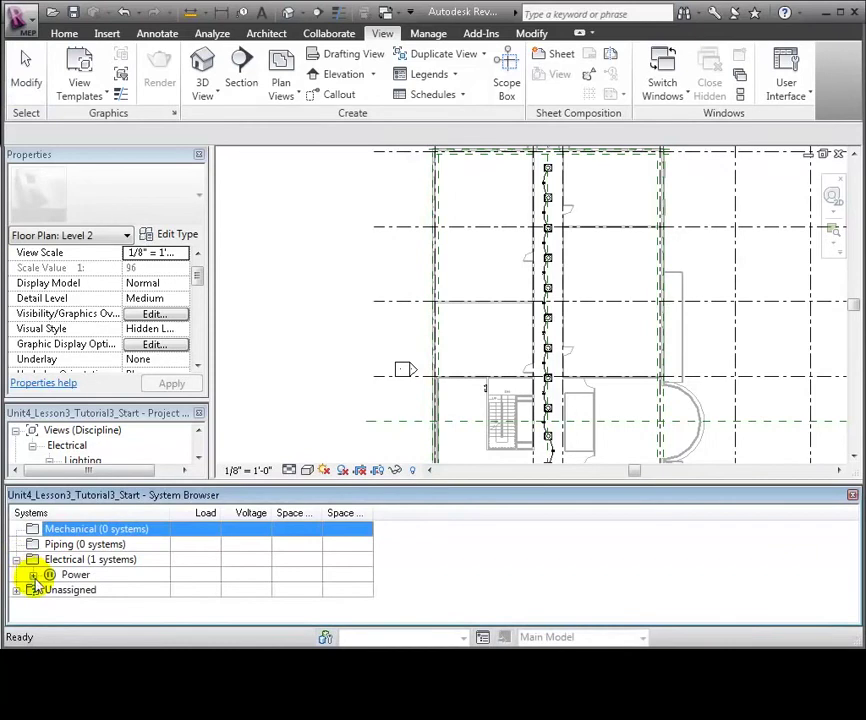
pyautogui.click(33, 575)
pyautogui.click(49, 590)
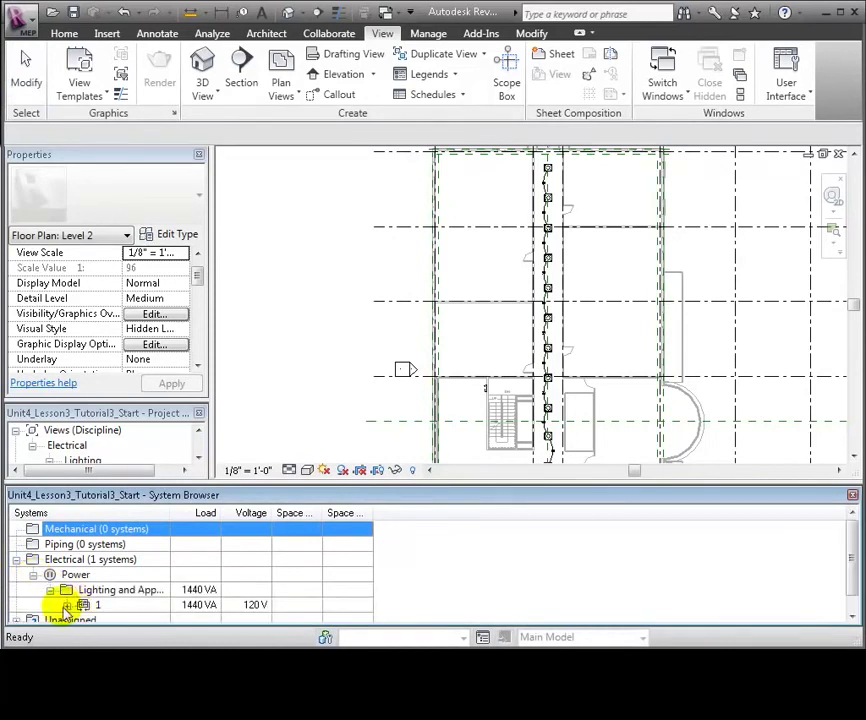
pyautogui.click(65, 605)
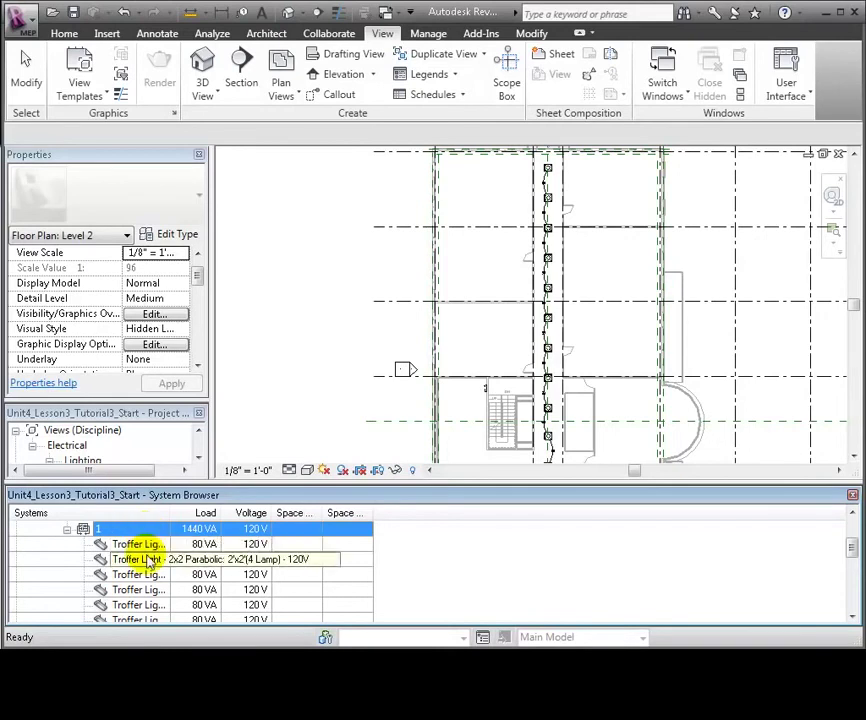
pyautogui.scroll(-3, 146, 600)
pyautogui.scroll(4, 146, 620)
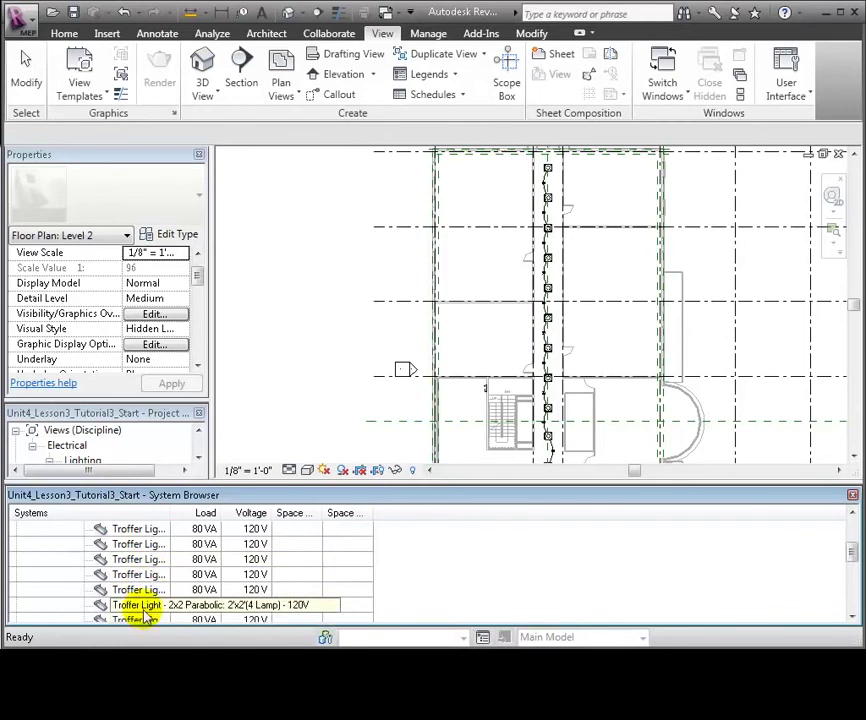